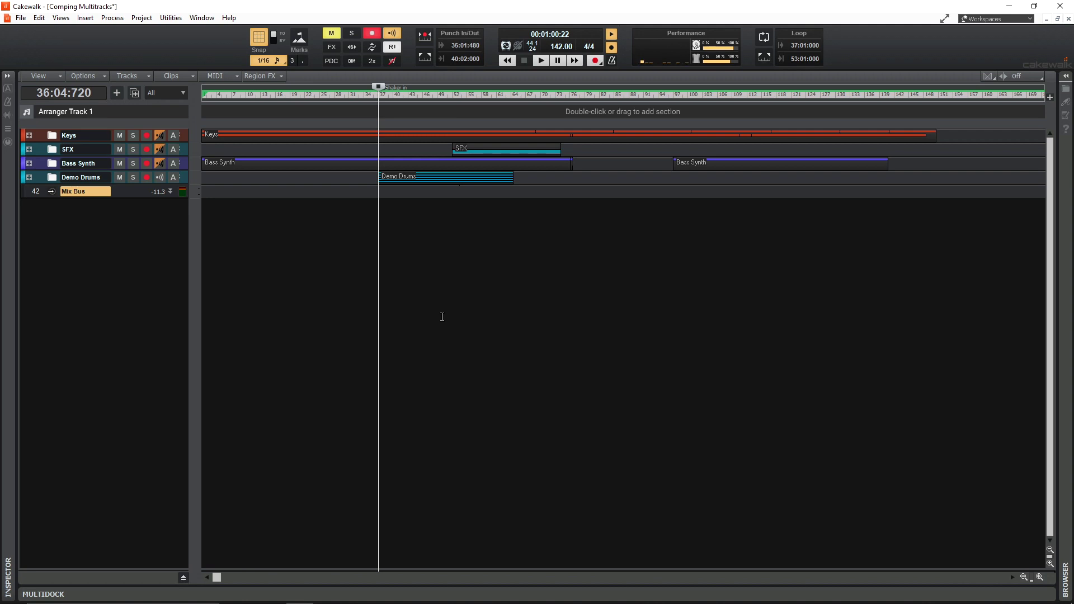
# - Review the project's recording preferences, including the Comping recording mode and take lane behavior, and accept them
pyautogui.press('p')
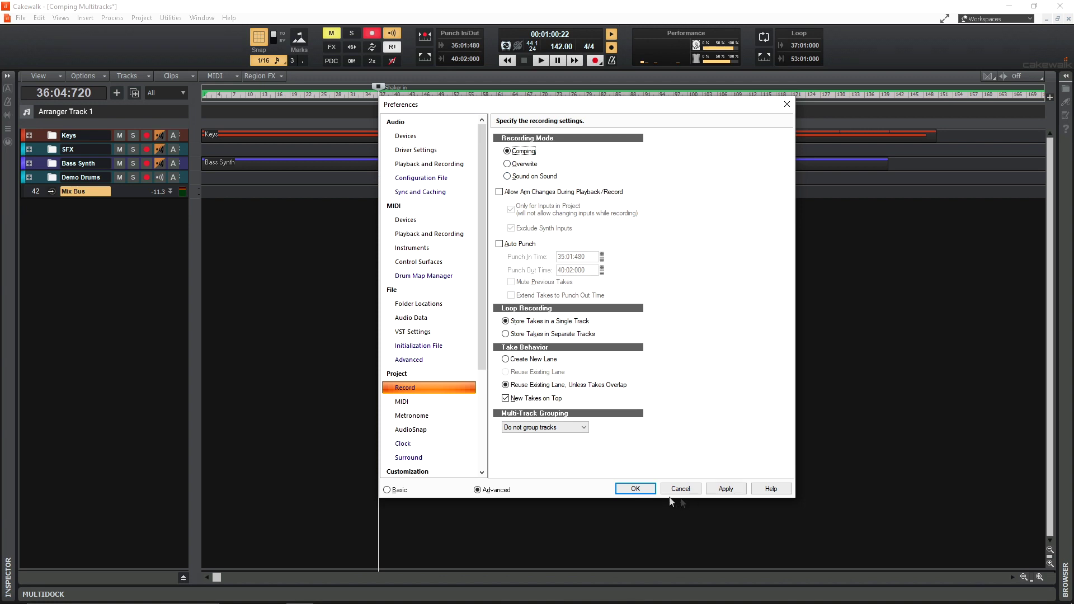
pyautogui.click(643, 488)
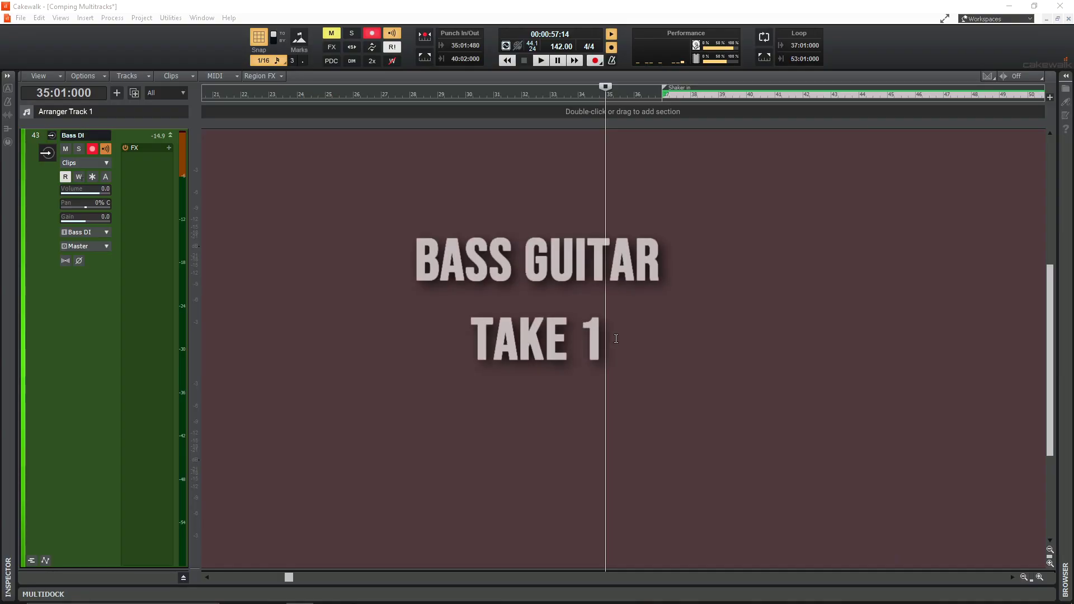
# - Record two bass guitar takes on the Bass DI track from measure 35, ending the second around measure 54
pyautogui.press('space')
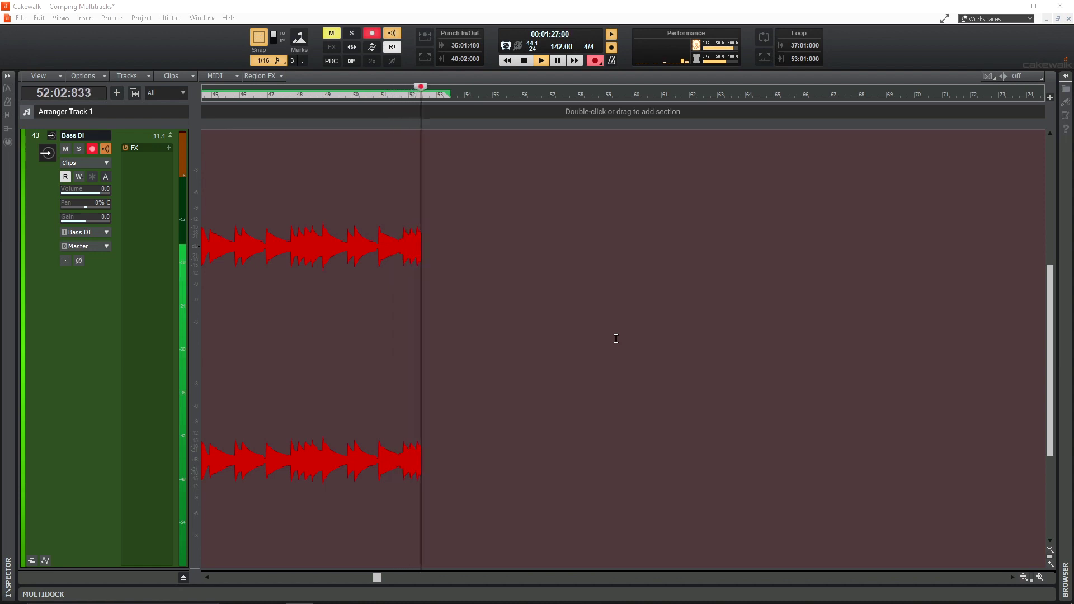
pyautogui.press('space')
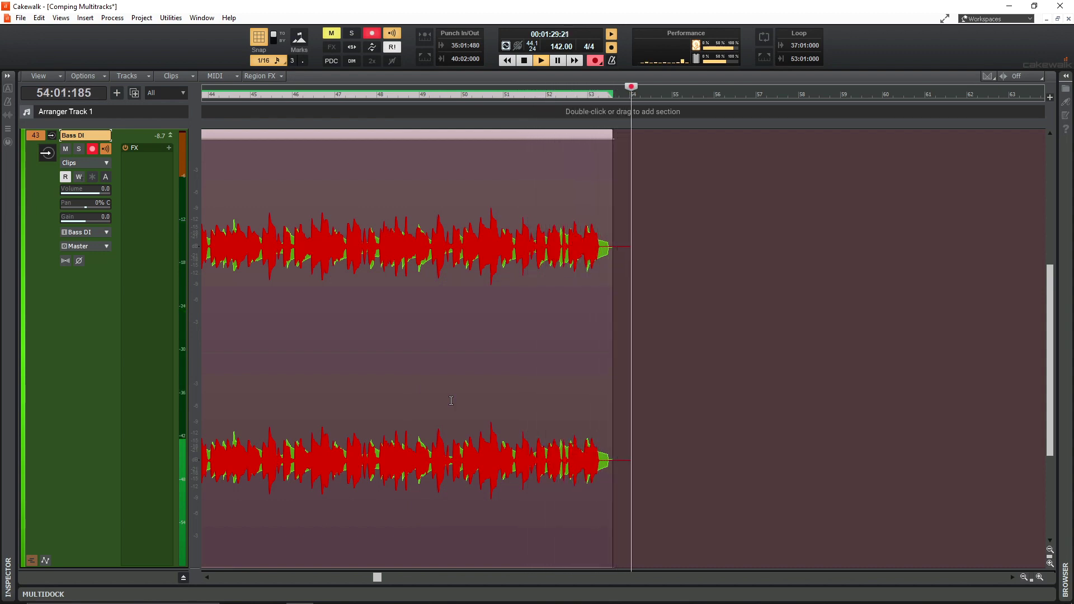
pyautogui.press('space')
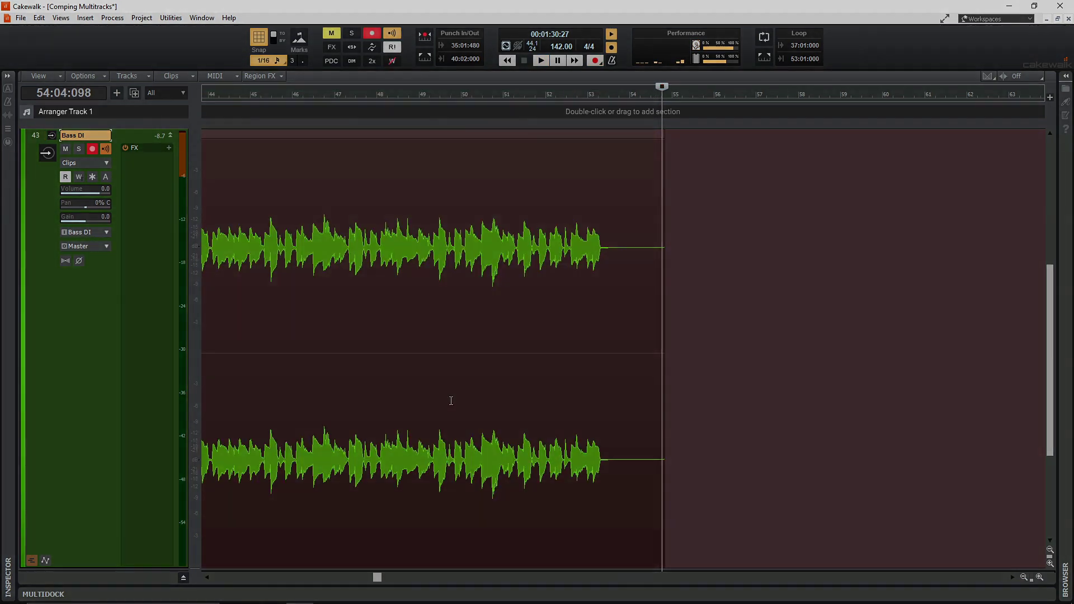
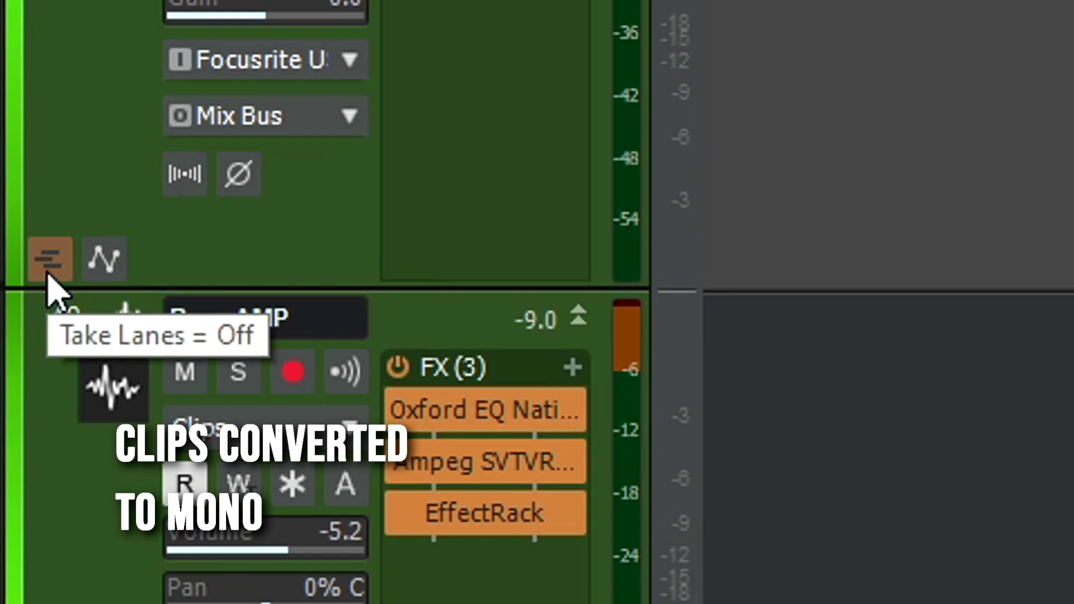
# - Show the bass tracks' take lanes and create a selection group from the T1 Record 34 clips on Bass DI, Bass AMP and Bass Chorus
pyautogui.click(38, 241)
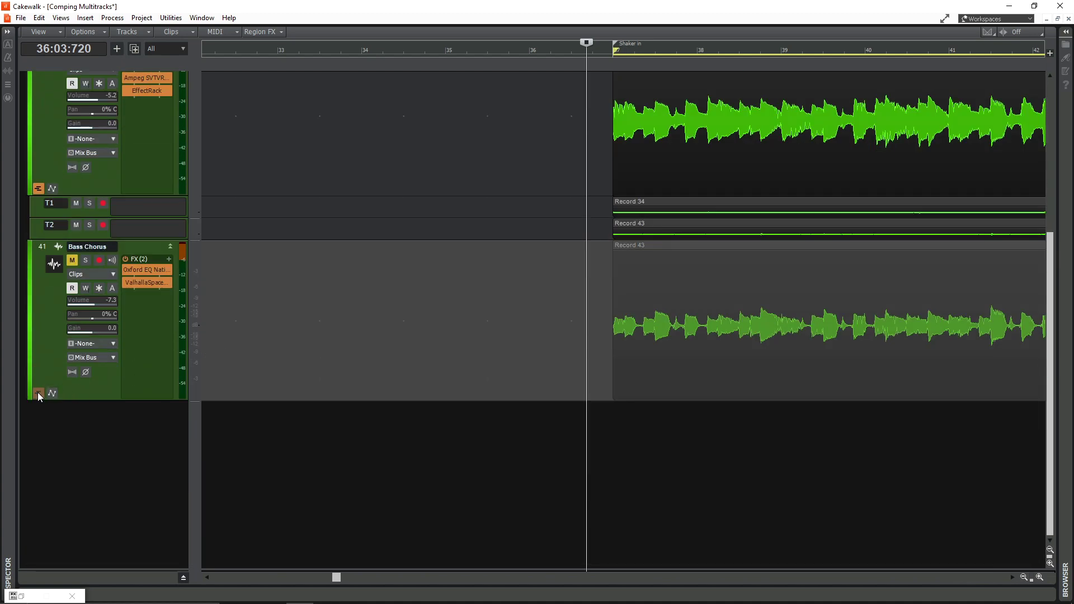
pyautogui.click(38, 394)
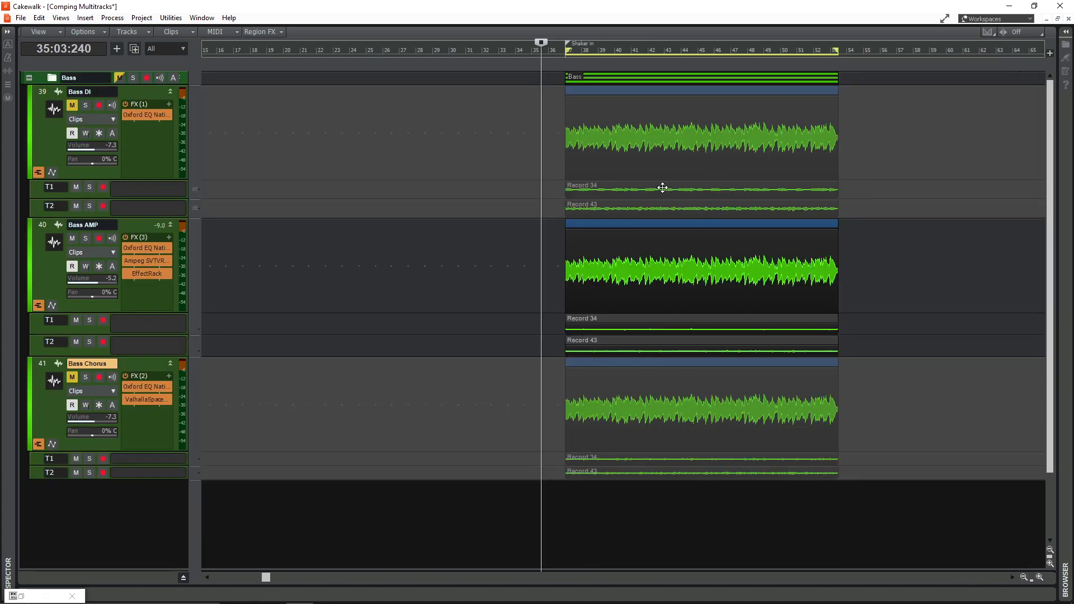
pyautogui.click(667, 188)
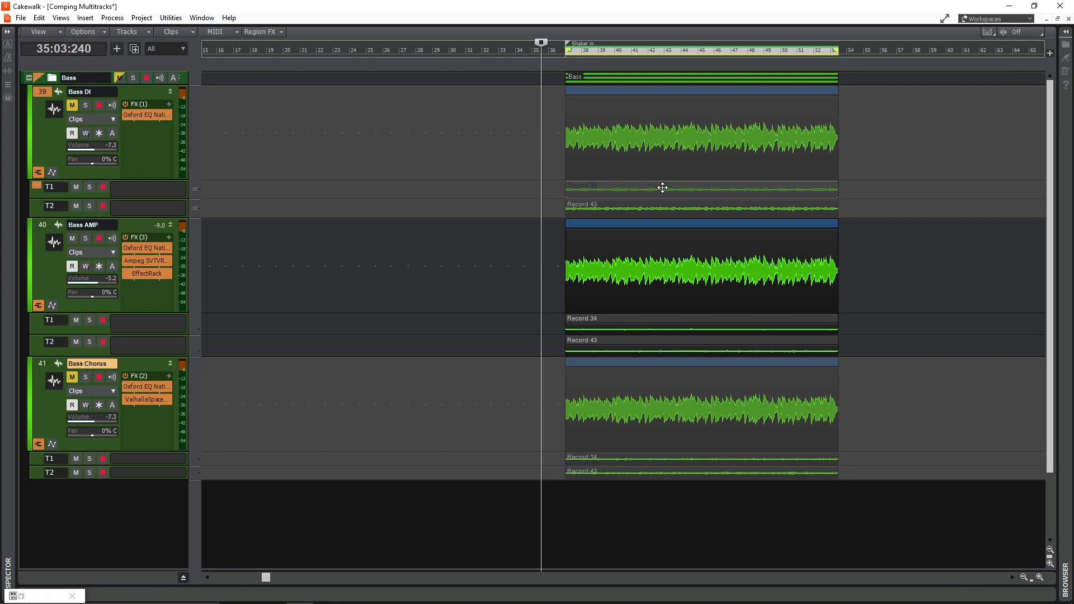
pyautogui.click(642, 318)
pyautogui.click(620, 457)
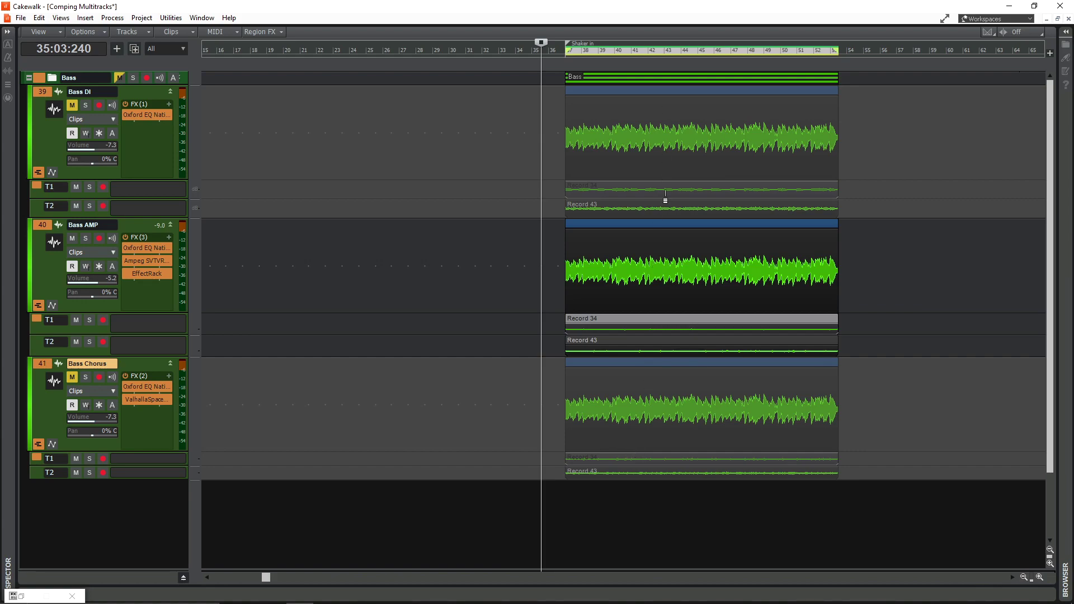
pyautogui.rightClick(665, 197)
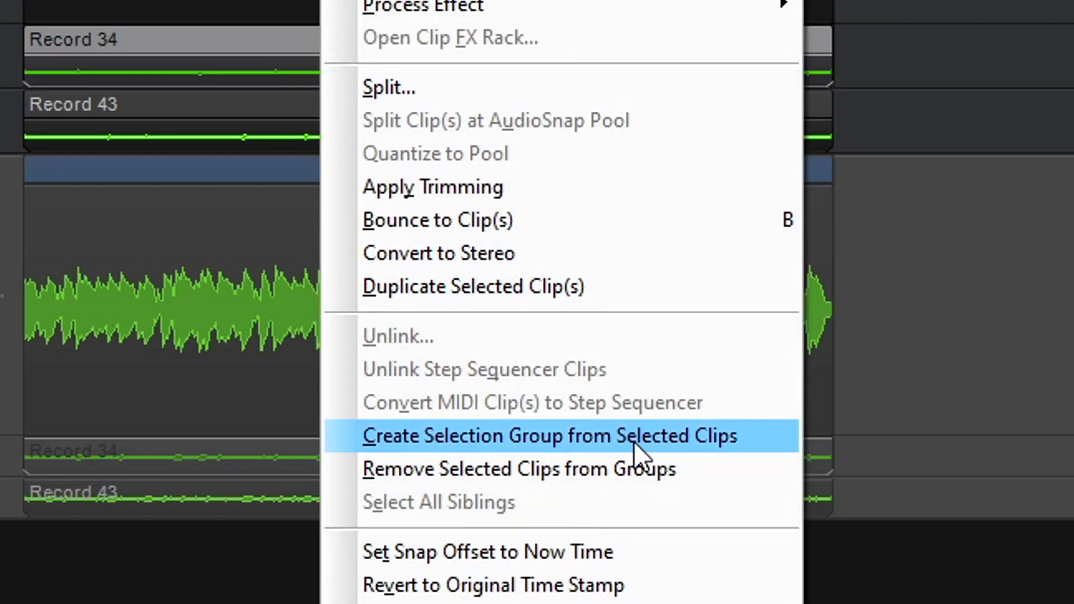
pyautogui.click(698, 448)
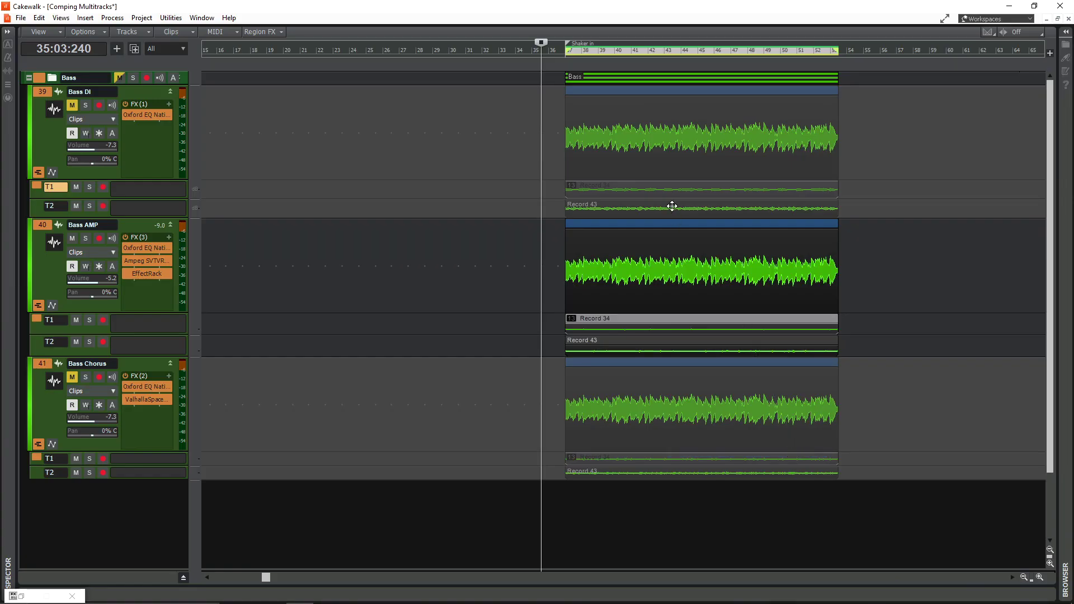
# - Create a second selection group from the T2 Record 43 clips on Bass DI, Bass AMP and Bass Chorus
pyautogui.click(672, 206)
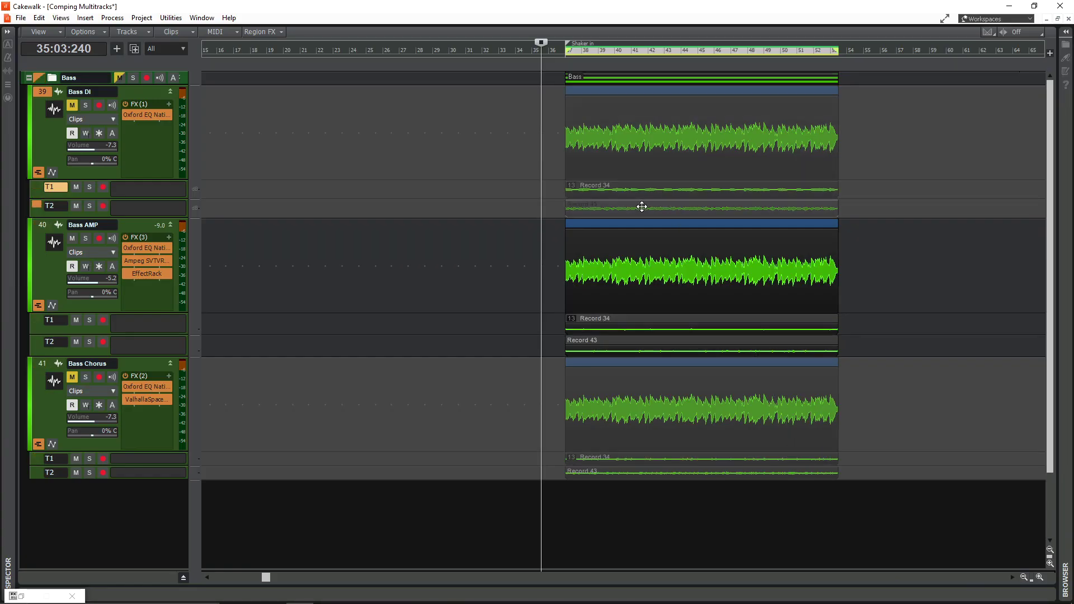
pyautogui.click(624, 349)
pyautogui.click(642, 470)
pyautogui.rightClick(660, 207)
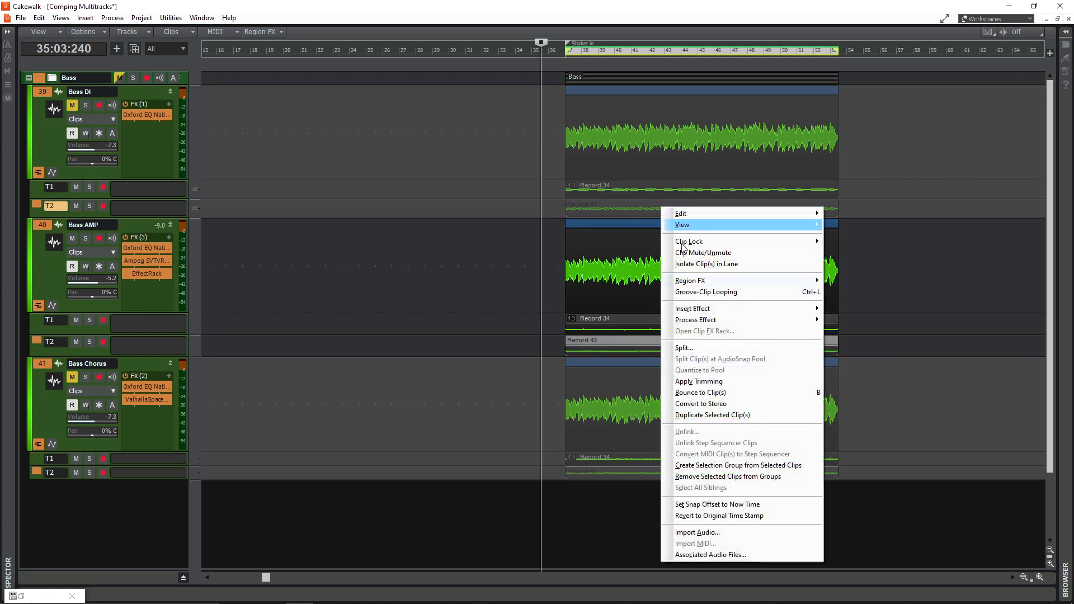
pyautogui.click(750, 469)
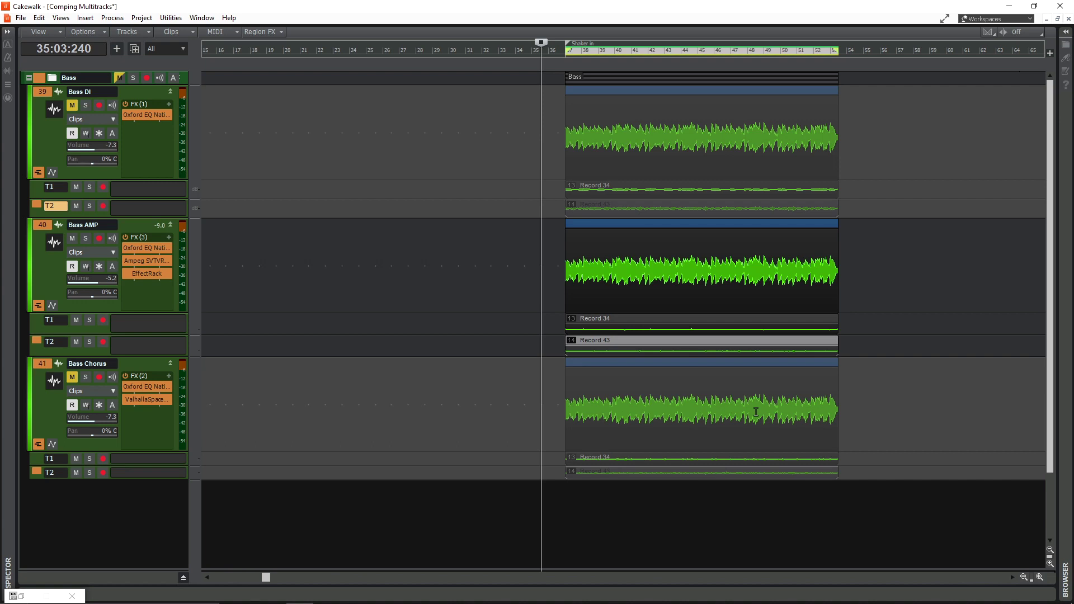
# - Mute the grouped T1 Record 34 clips so take T2 sounds on all three bass tracks, and deselect the clips
pyautogui.click(640, 320)
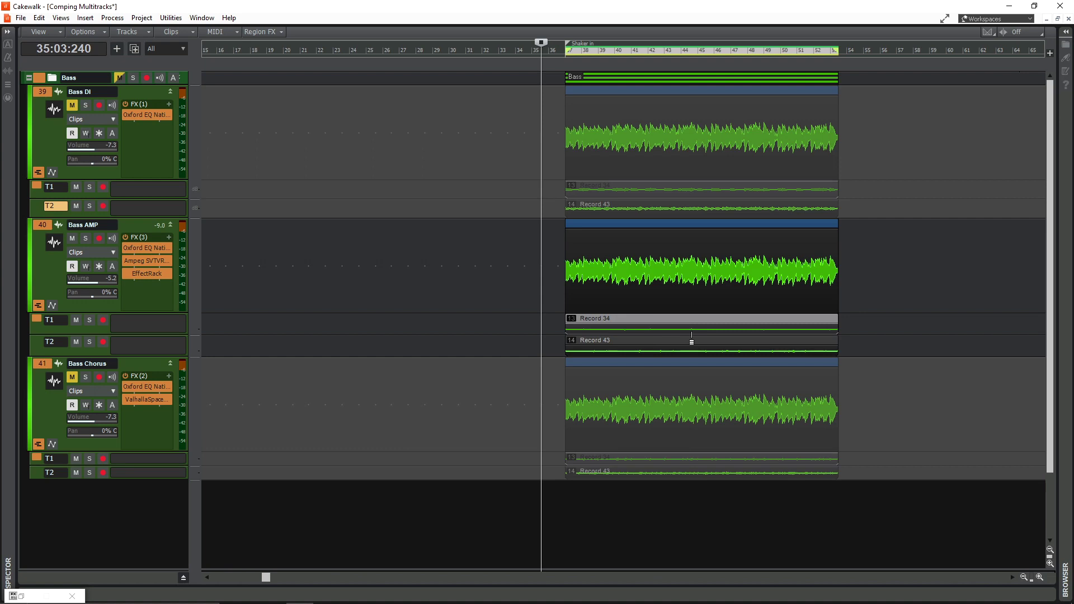
pyautogui.click(692, 339)
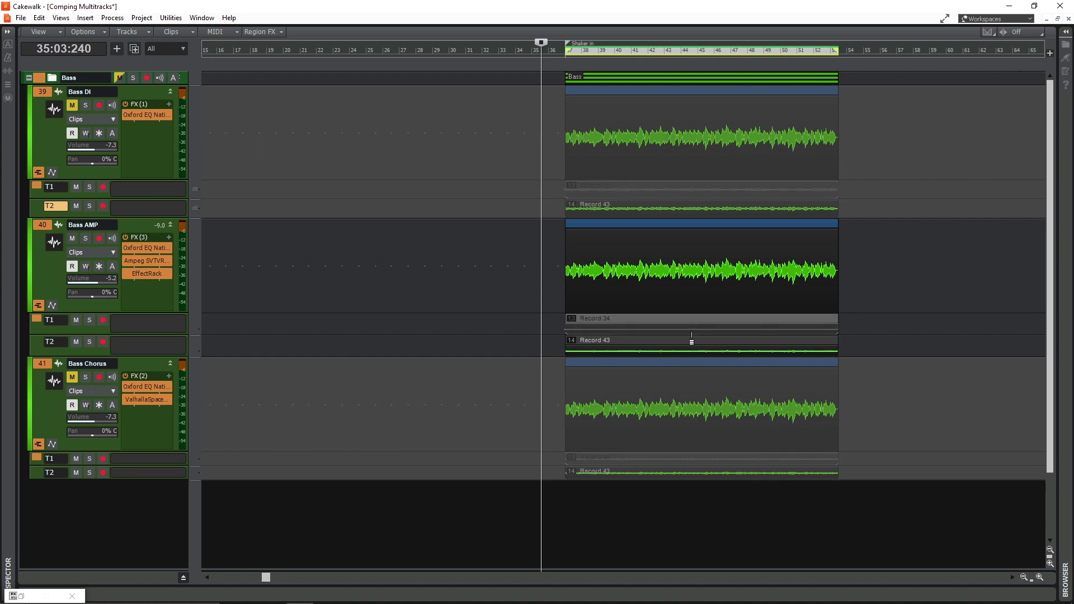
pyautogui.click(633, 102)
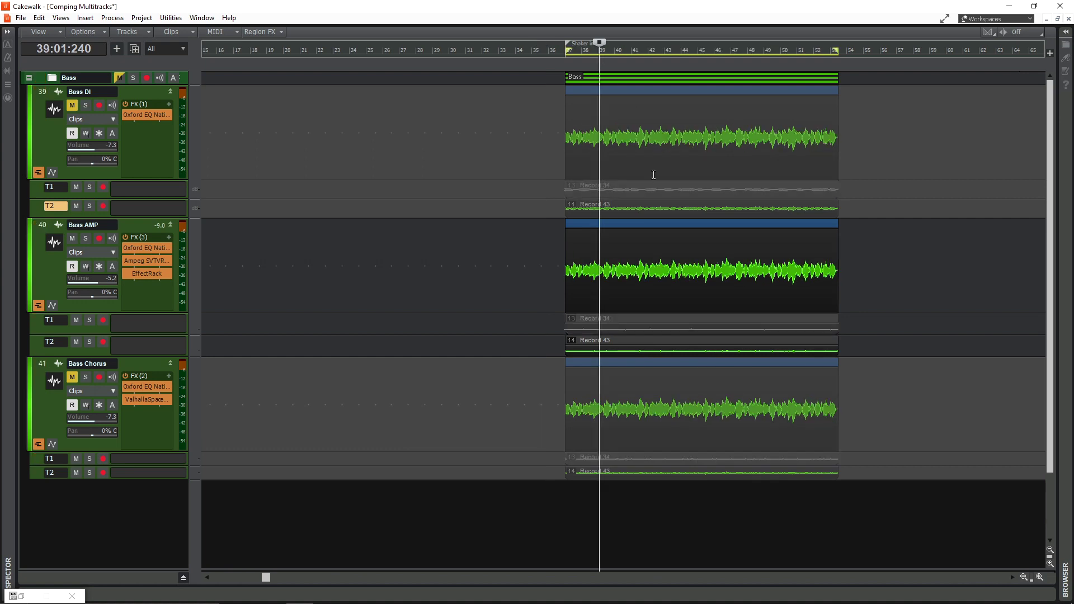
# - Alternate the active take between T2 and T1 in the enlarged Bass AMP lanes around measure 40, ending on T1
pyautogui.hotkey('ctrl', 'Right')
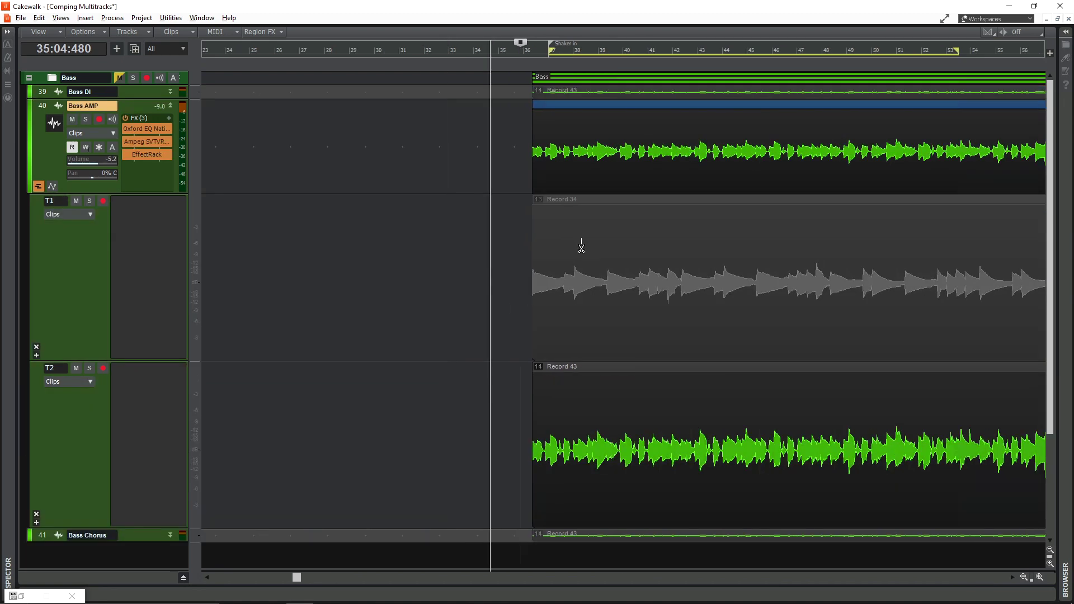
pyautogui.scroll(-3, 580, 246)
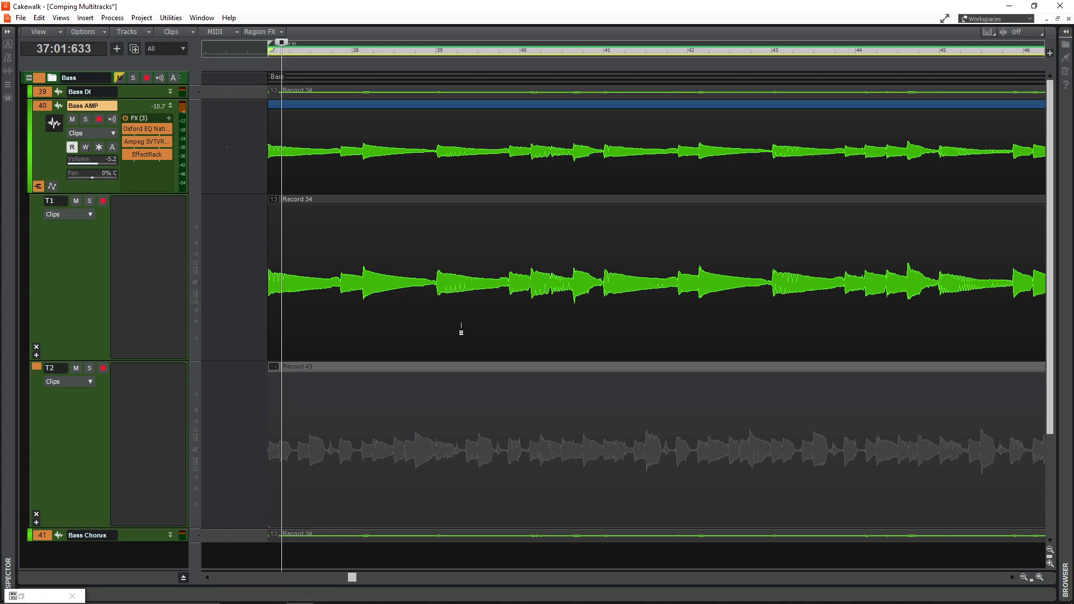
pyautogui.click(581, 492)
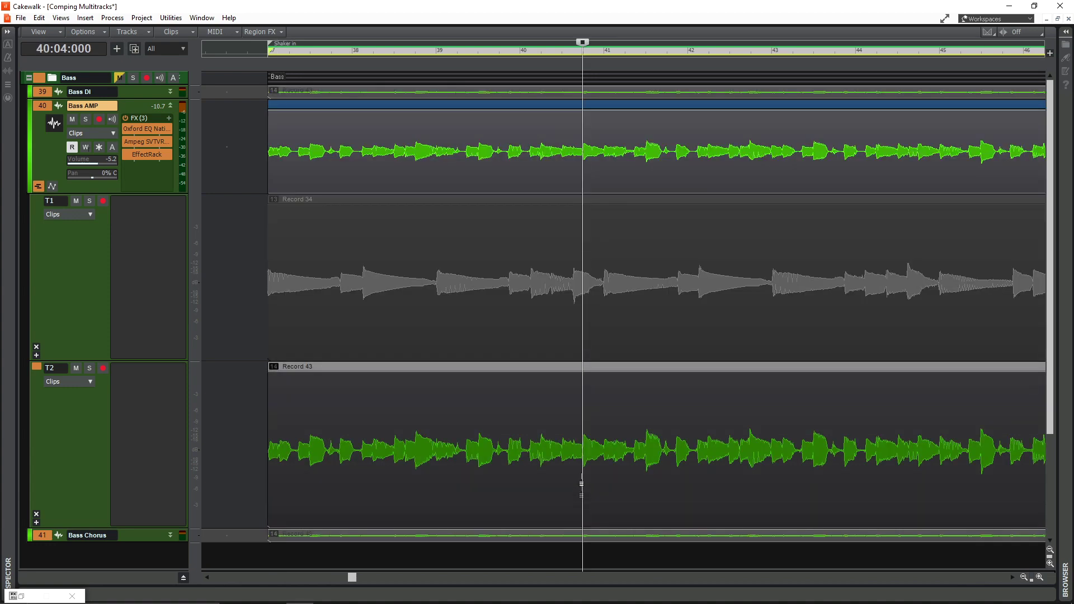
pyautogui.click(568, 334)
pyautogui.click(580, 492)
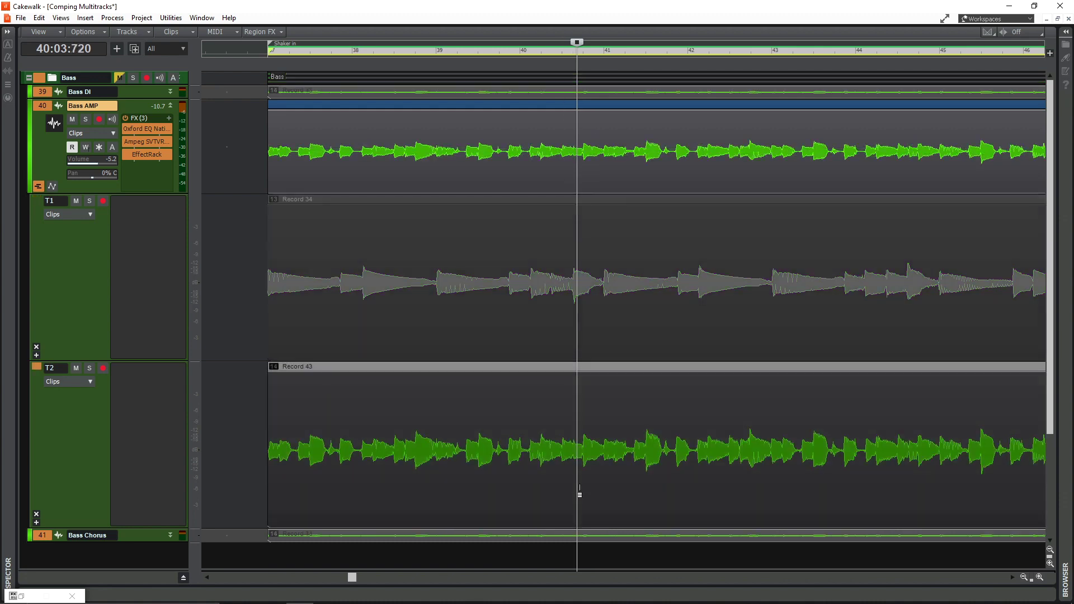
pyautogui.click(565, 340)
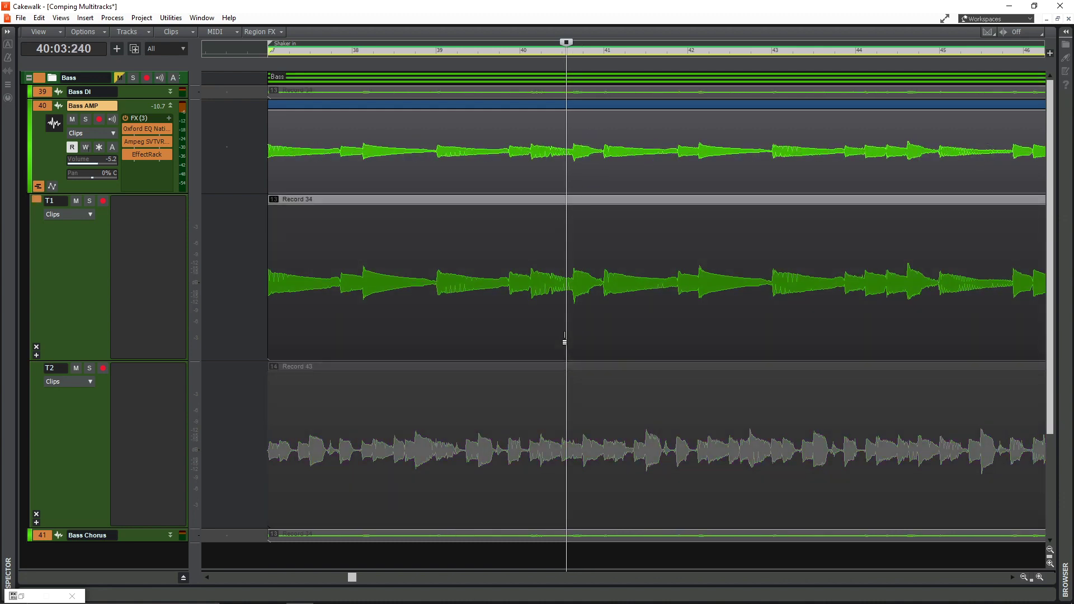
pyautogui.click(595, 476)
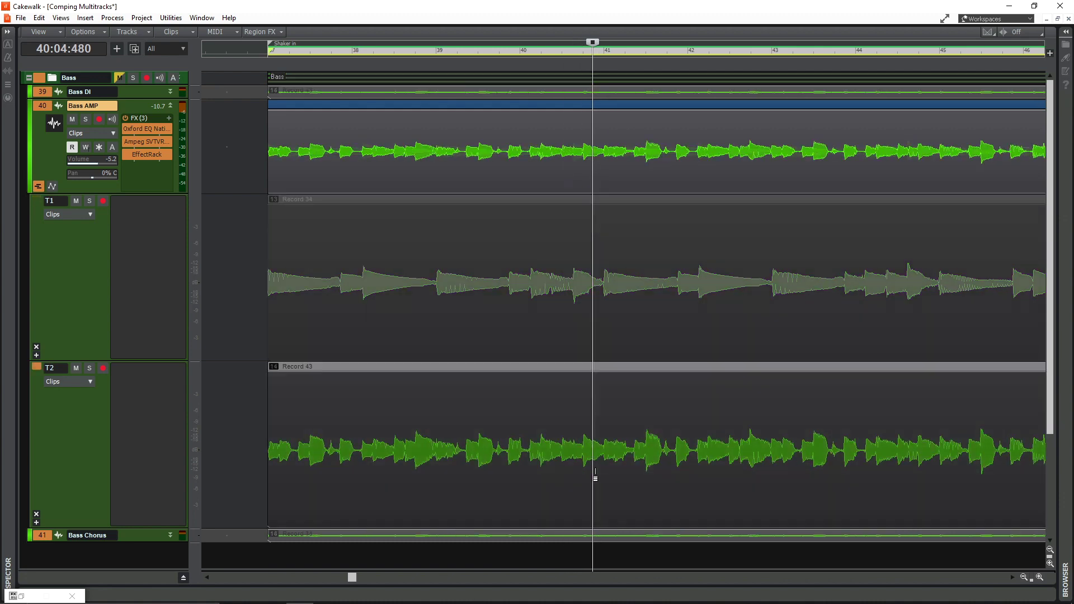
pyautogui.click(598, 336)
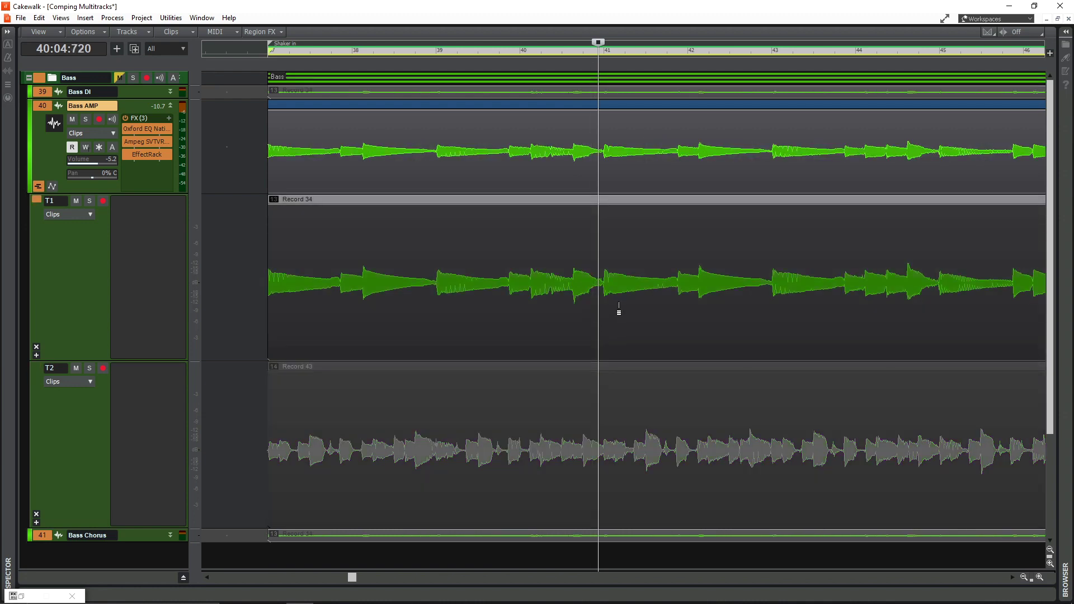
# - Comp in the T2 take across the grouped bass tracks from 43:01:000 to partway through measure 45
pyautogui.click(701, 52)
pyautogui.hotkey('ctrl', 'Right')
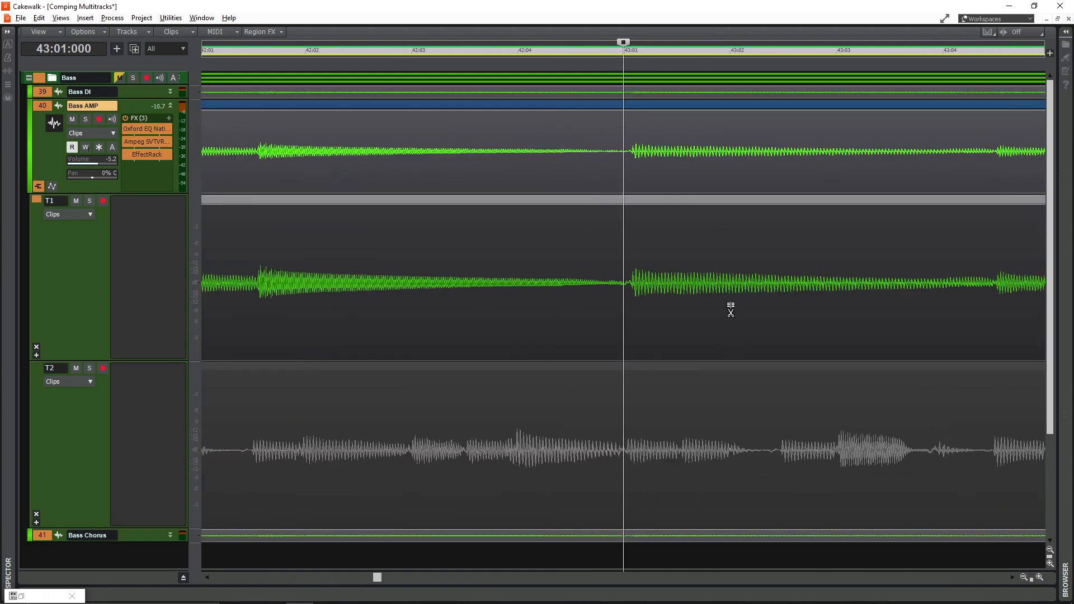
pyautogui.hotkey('ctrl', 'Left')
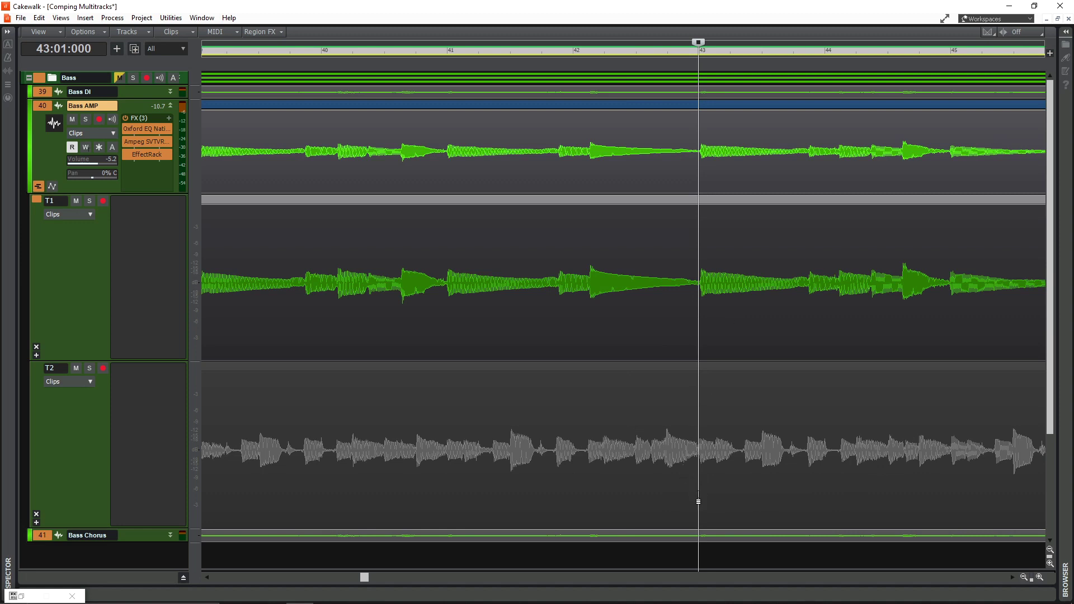
pyautogui.moveTo(698, 502); pyautogui.dragTo(986, 498)
# - Play the comped bass from measure 42 through the end of the clips to check the take change
pyautogui.press('f')
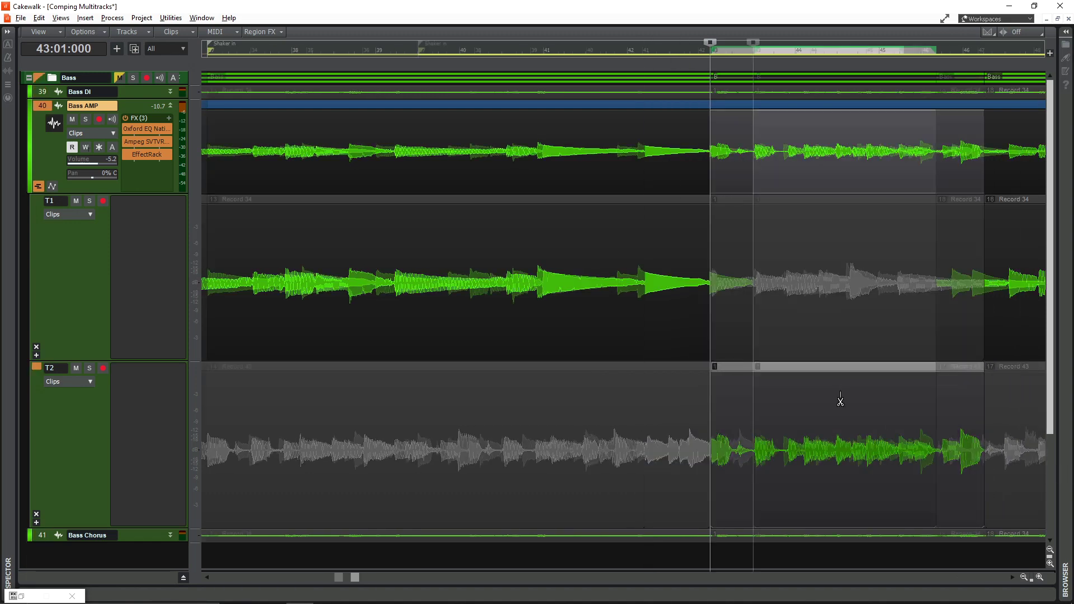
pyautogui.hotkey('ctrl', 'a')
pyautogui.click(566, 51)
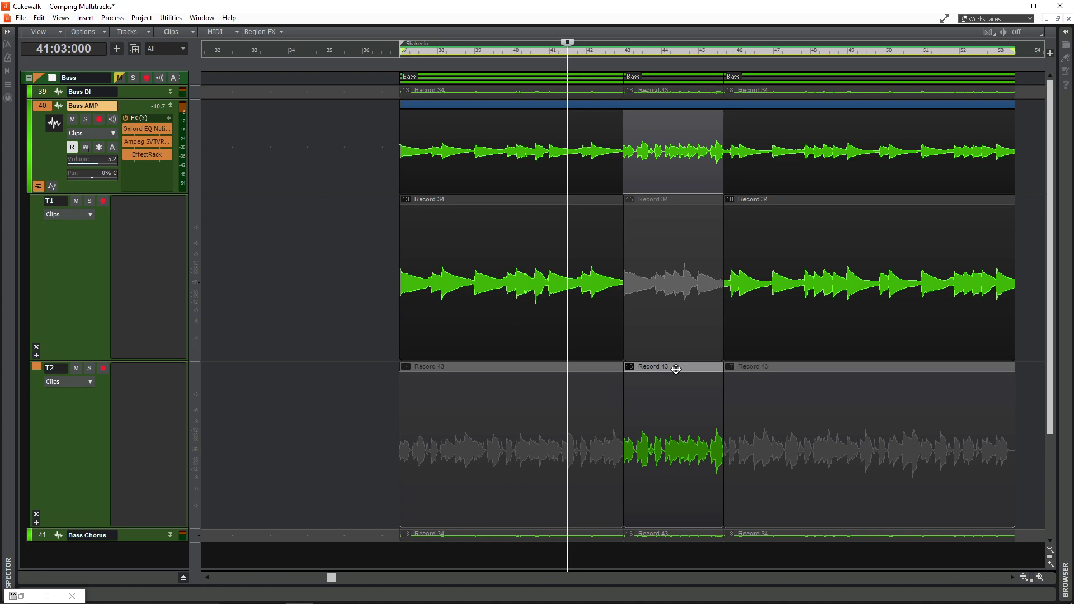
pyautogui.hotkey('ctrl', 'Right')
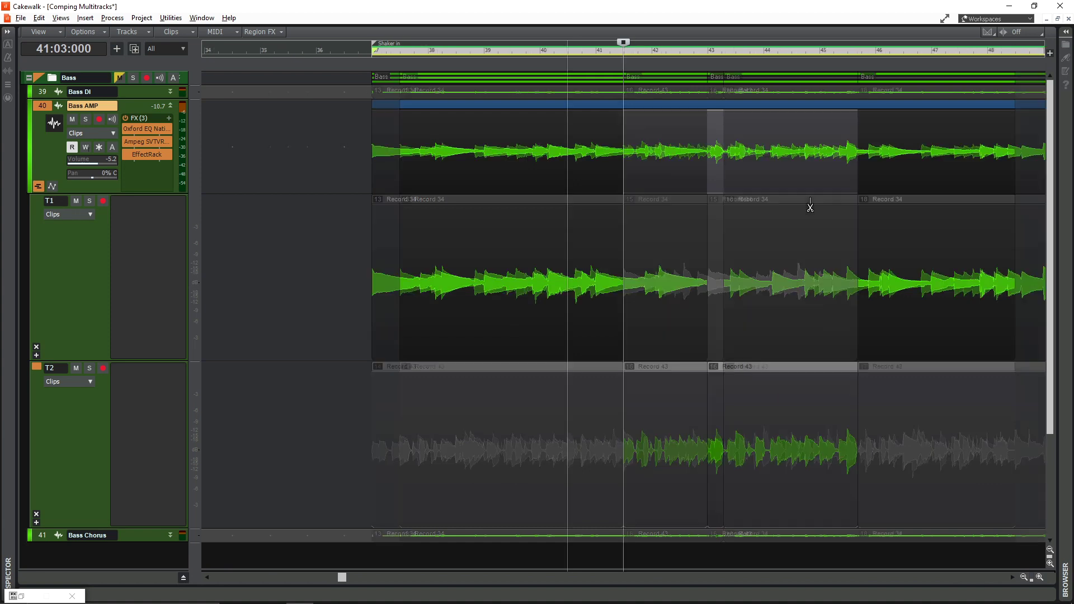
pyautogui.click(652, 52)
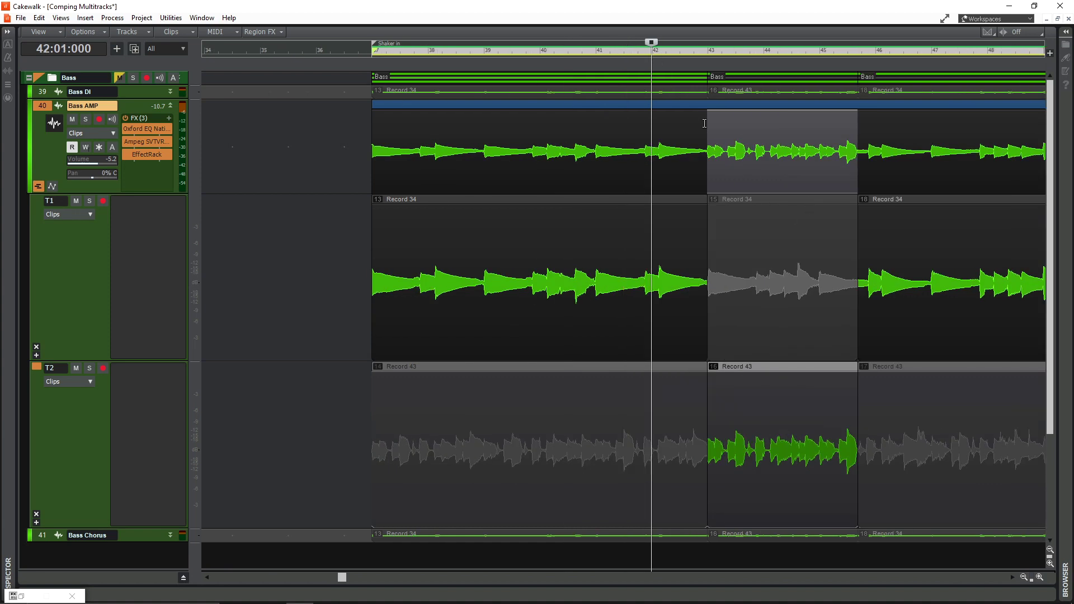
pyautogui.press('space')
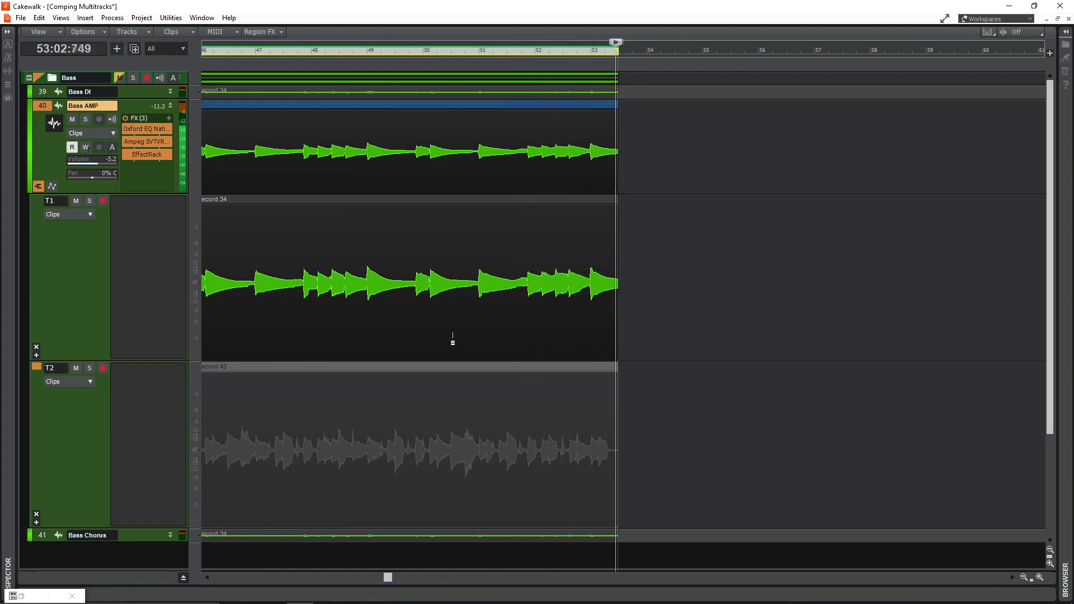
pyautogui.press('space')
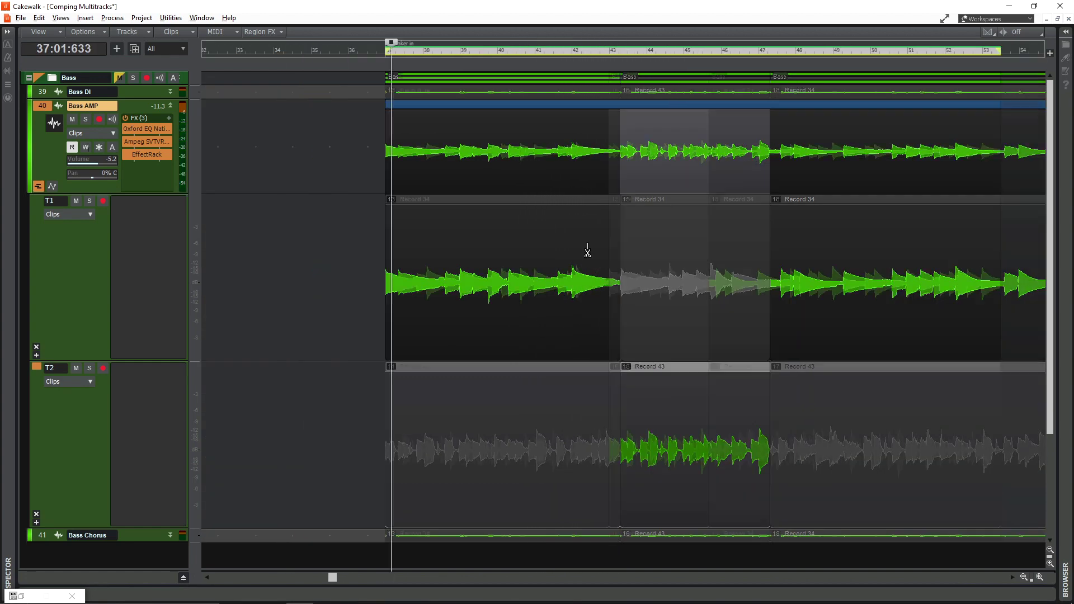
# - Comp in the T2 take across the grouped bass tracks from 49:01:000 to the start of measure 53
pyautogui.scroll(-2, 587, 242)
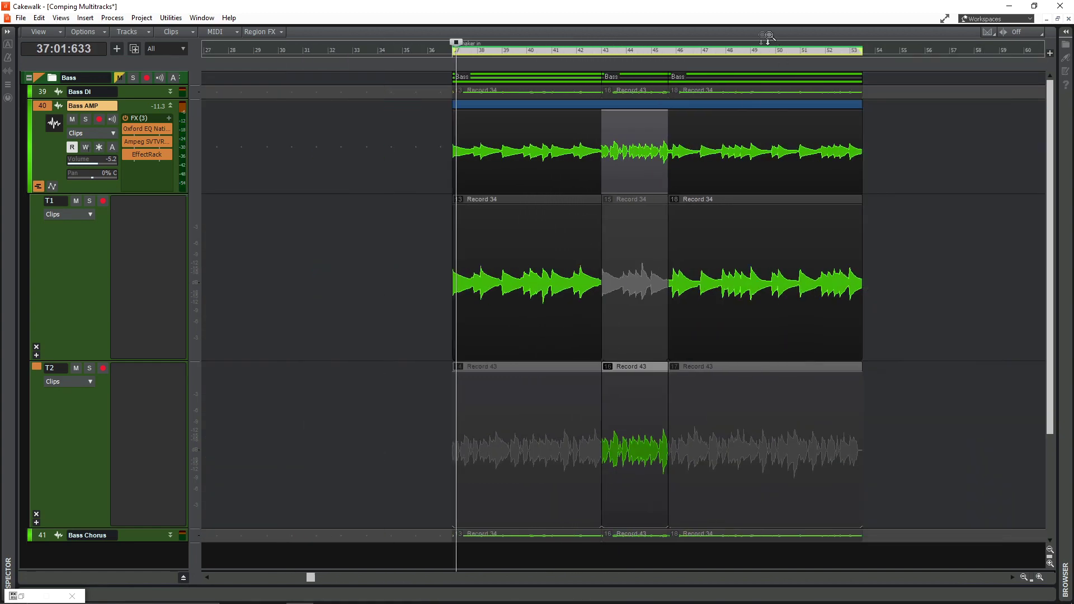
pyautogui.click(751, 51)
pyautogui.scroll(2, 817, 175)
pyautogui.scroll(3, 816, 174)
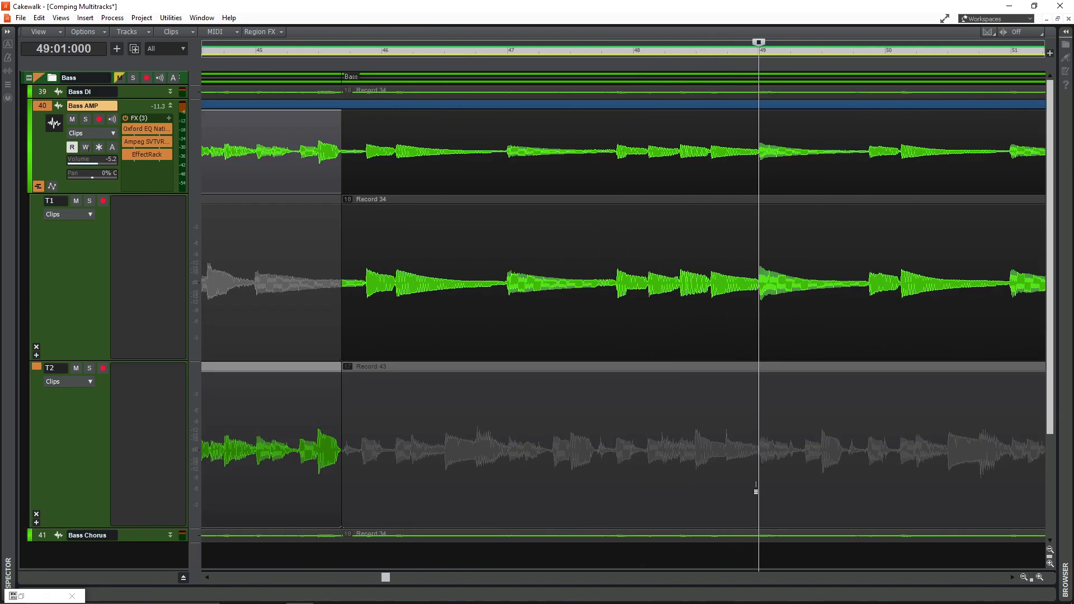
pyautogui.moveTo(759, 499); pyautogui.dragTo(922, 477)
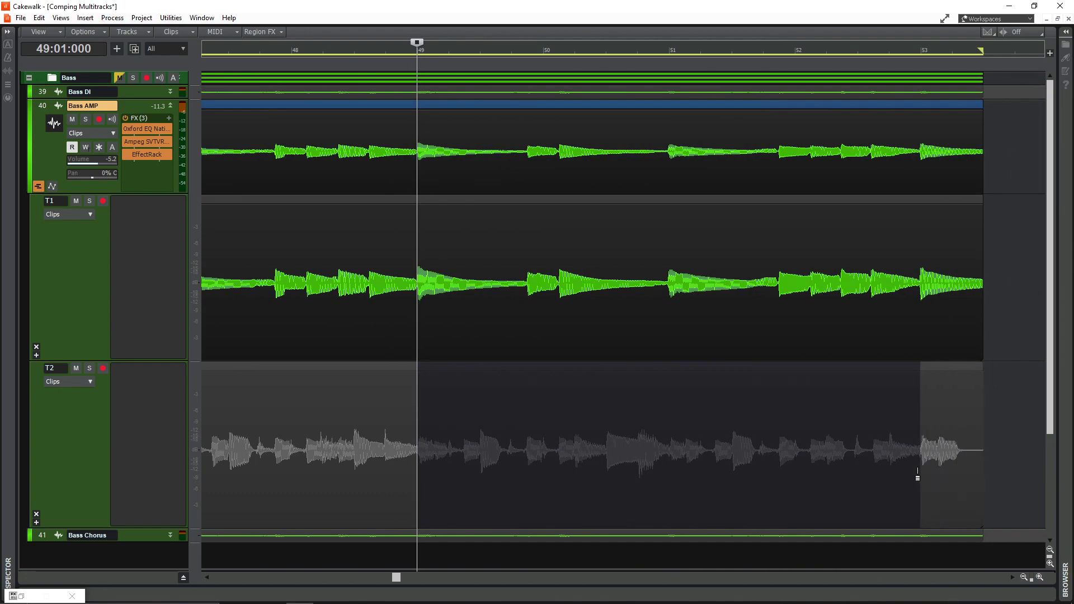
pyautogui.moveTo(917, 475); pyautogui.dragTo(921, 476)
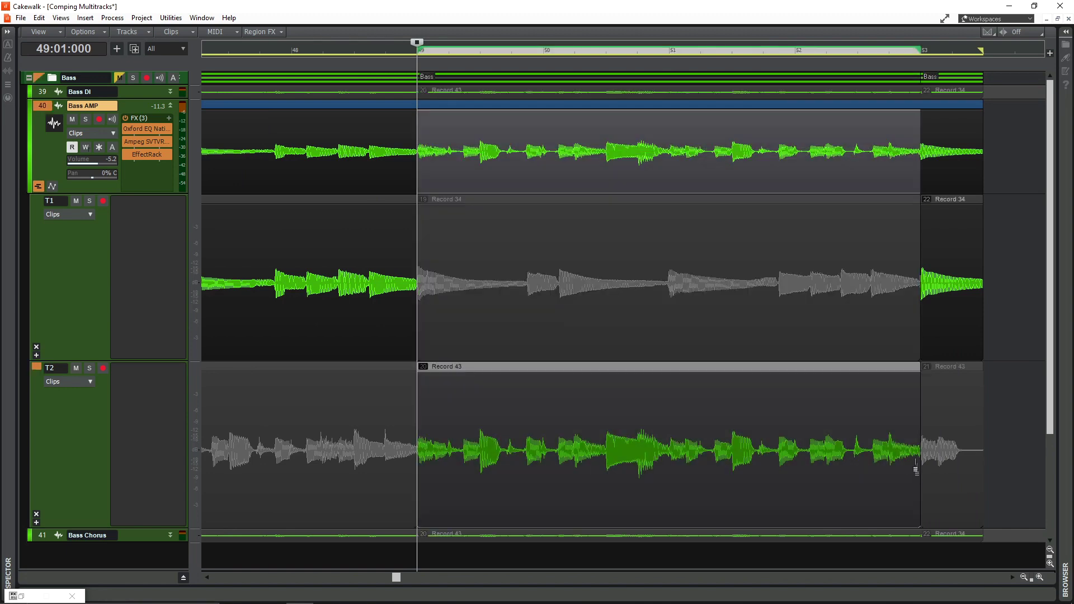
# - Play the full comped bass performance from 36:01:000
pyautogui.scroll(-4, 890, 420)
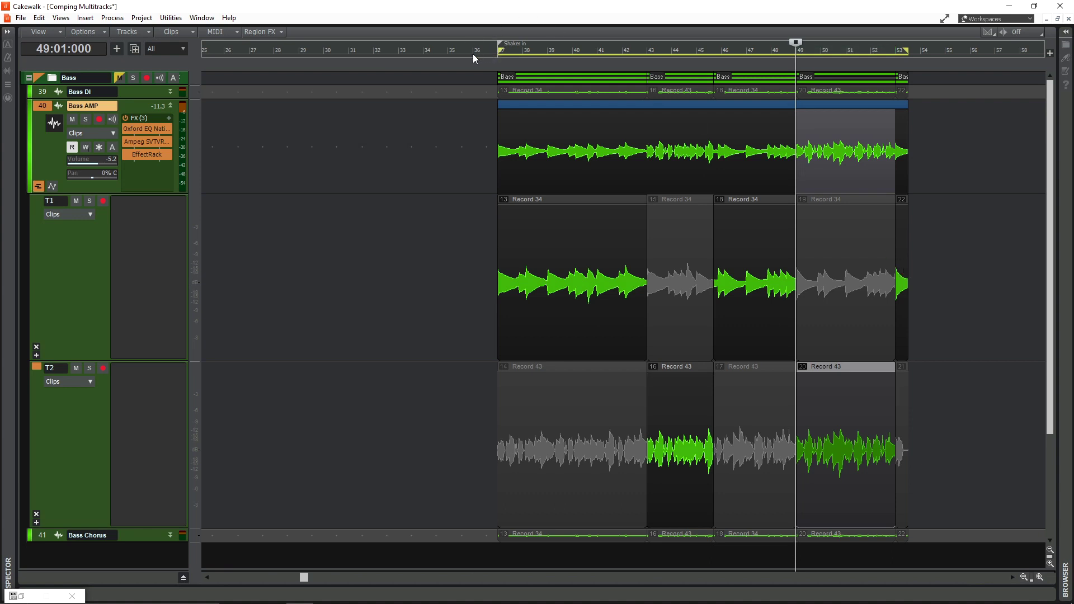
pyautogui.click(472, 54)
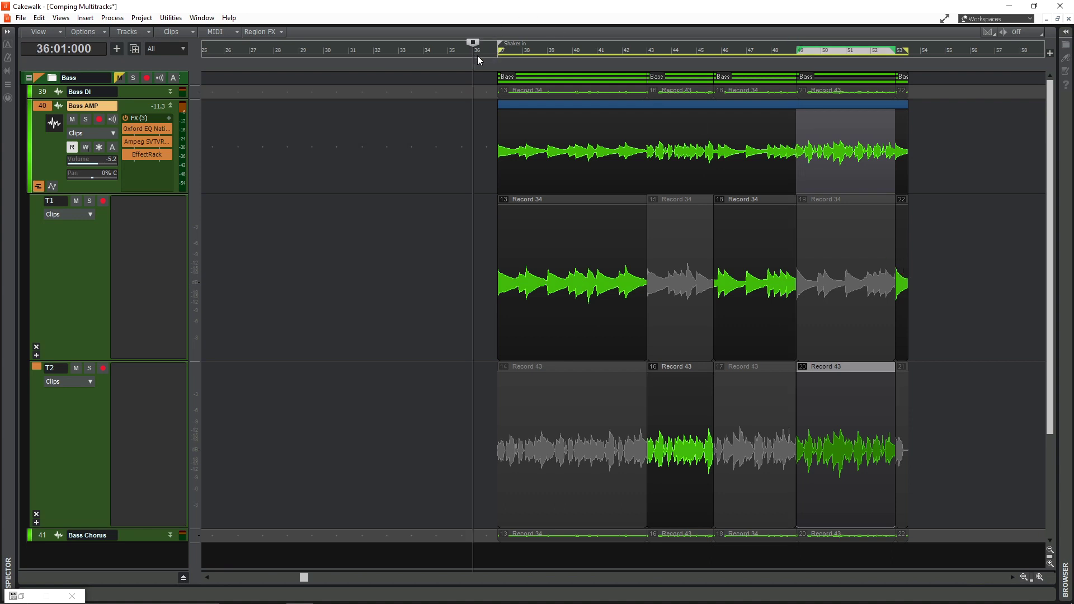
pyautogui.press('space')
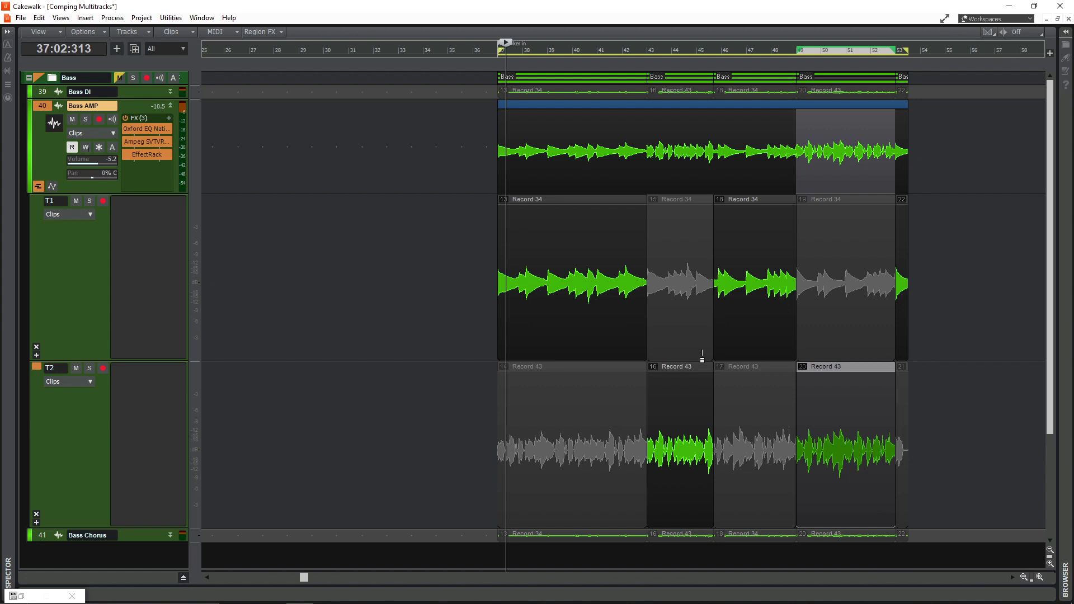
# - Collapse the Bass AMP take lanes, then enlarge the Bass DI track and show its take lanes
pyautogui.click(38, 186)
pyautogui.moveTo(127, 99); pyautogui.dragTo(133, 155)
pyautogui.click(40, 148)
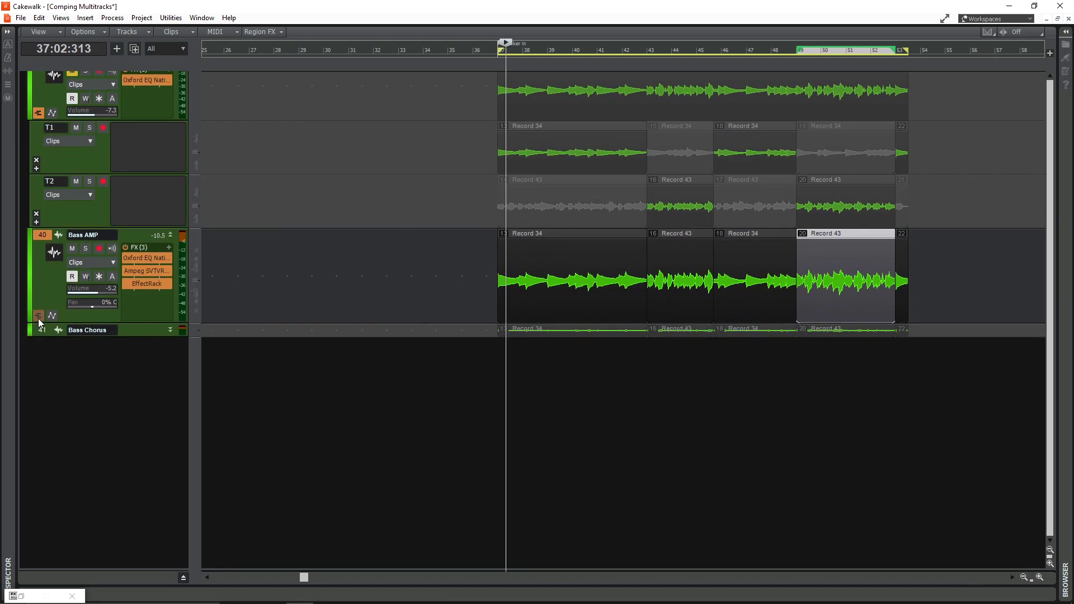
# - Show the Bass AMP take lanes, enlarge the Bass Chorus track and show its lanes to compare the matching comps
pyautogui.click(39, 317)
pyautogui.moveTo(129, 489); pyautogui.dragTo(352, 395)
pyautogui.scroll(-3, 294, 416)
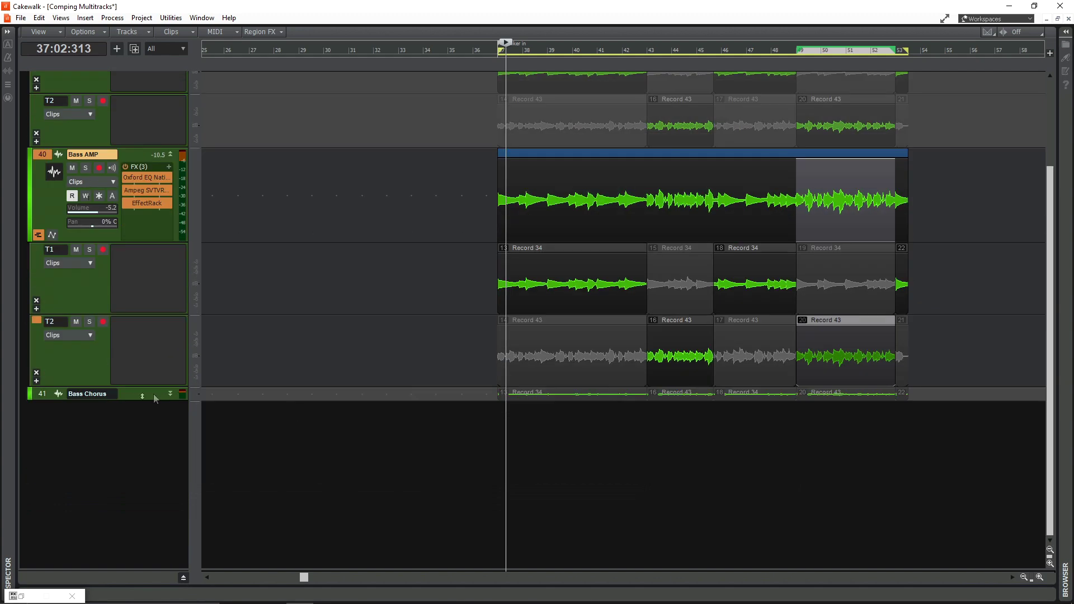
pyautogui.moveTo(135, 400); pyautogui.dragTo(71, 486)
pyautogui.click(39, 485)
pyautogui.scroll(-4, 300, 355)
pyautogui.doubleClick(141, 391)
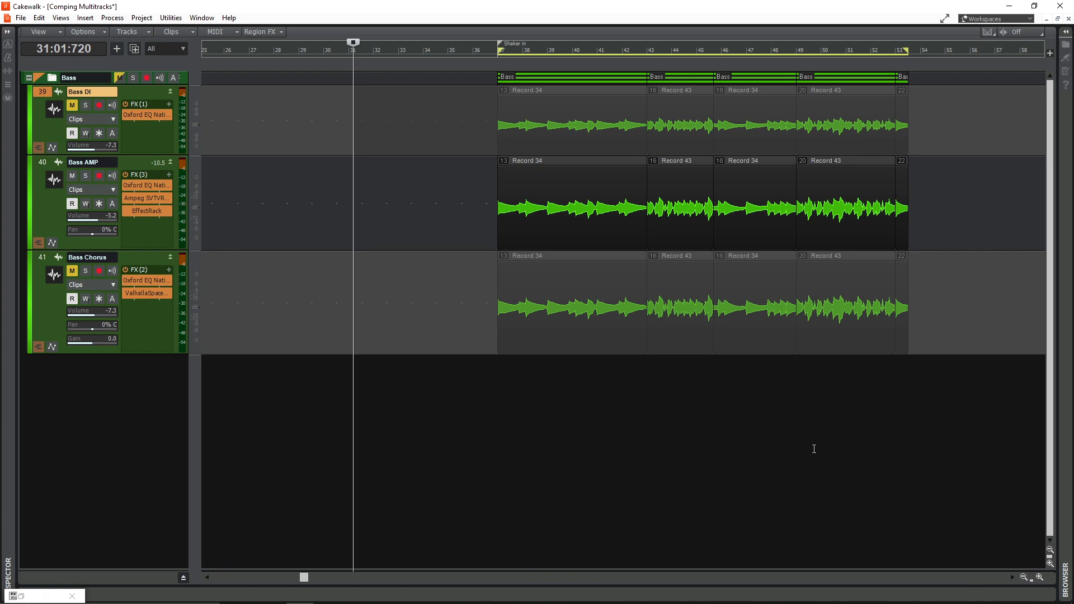
# - Select all comped clips across the three bass tracks and flatten the comp
pyautogui.moveTo(931, 294); pyautogui.dragTo(464, 149)
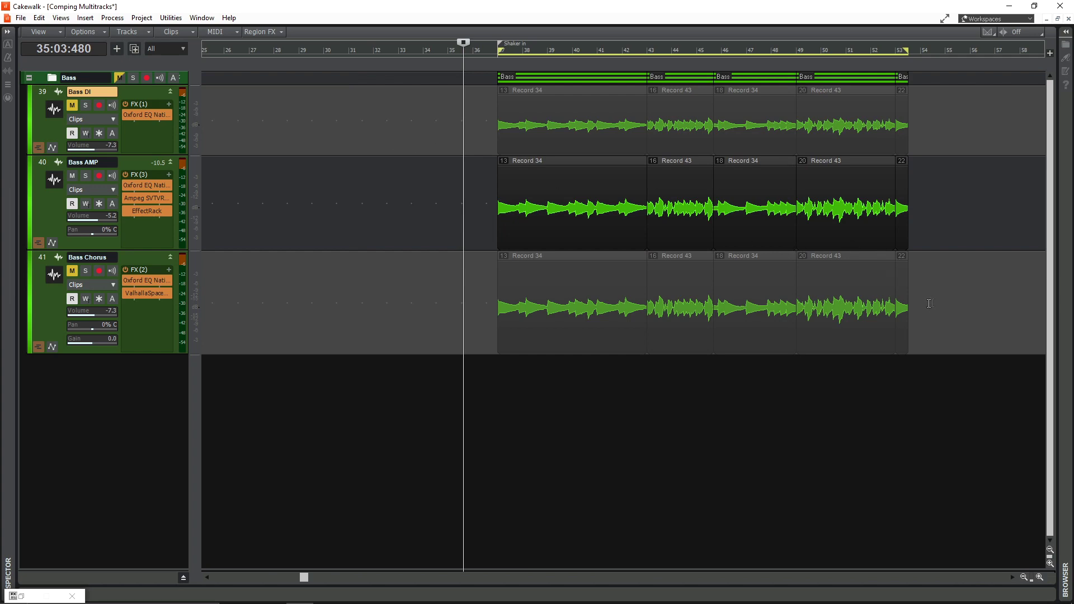
pyautogui.moveTo(929, 303); pyautogui.dragTo(444, 154)
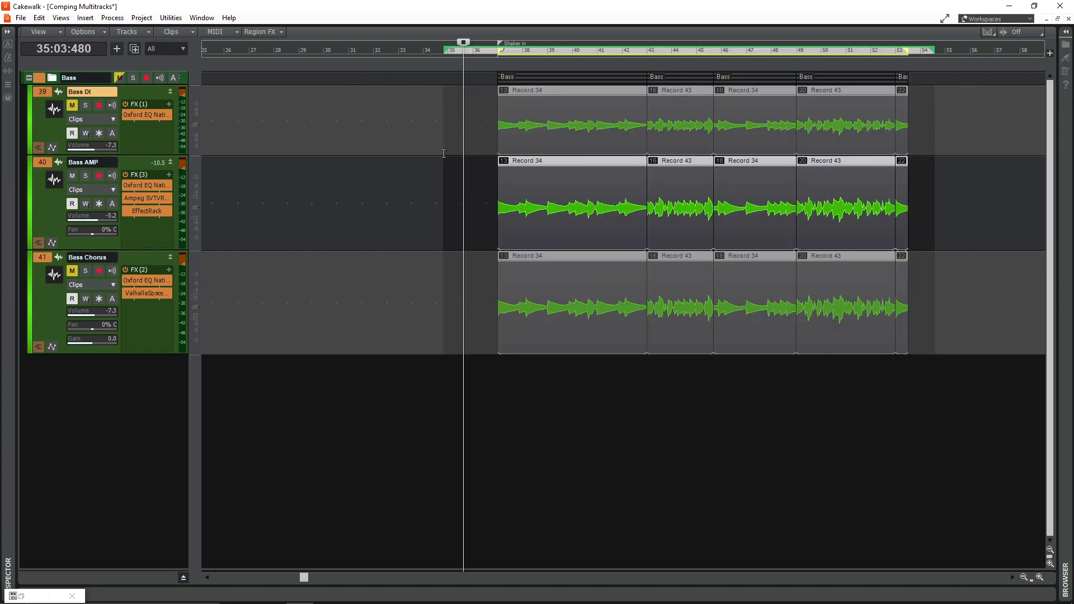
pyautogui.click(38, 147)
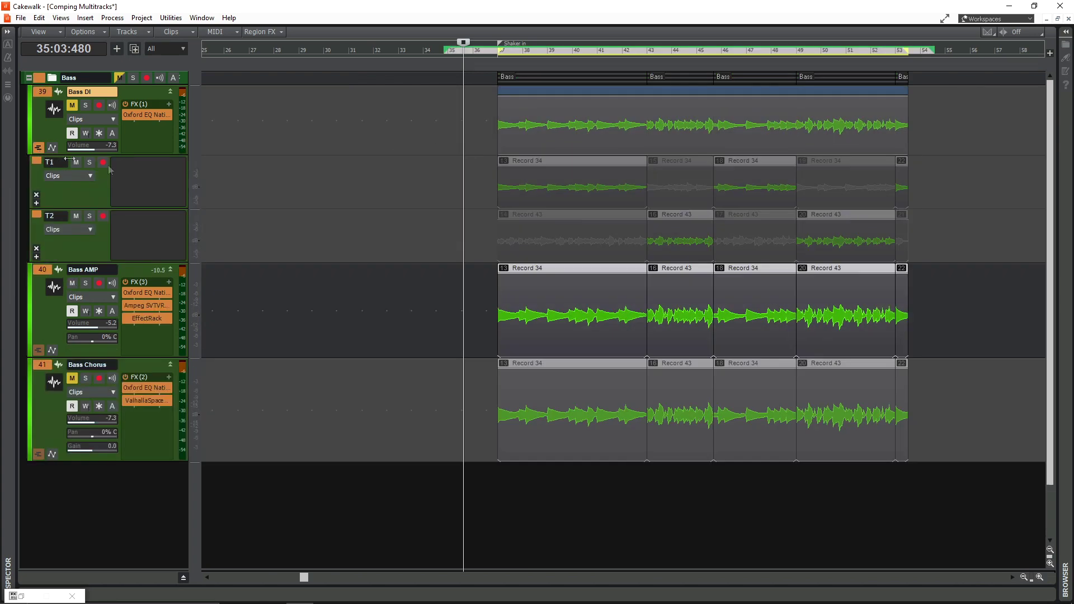
pyautogui.rightClick(600, 132)
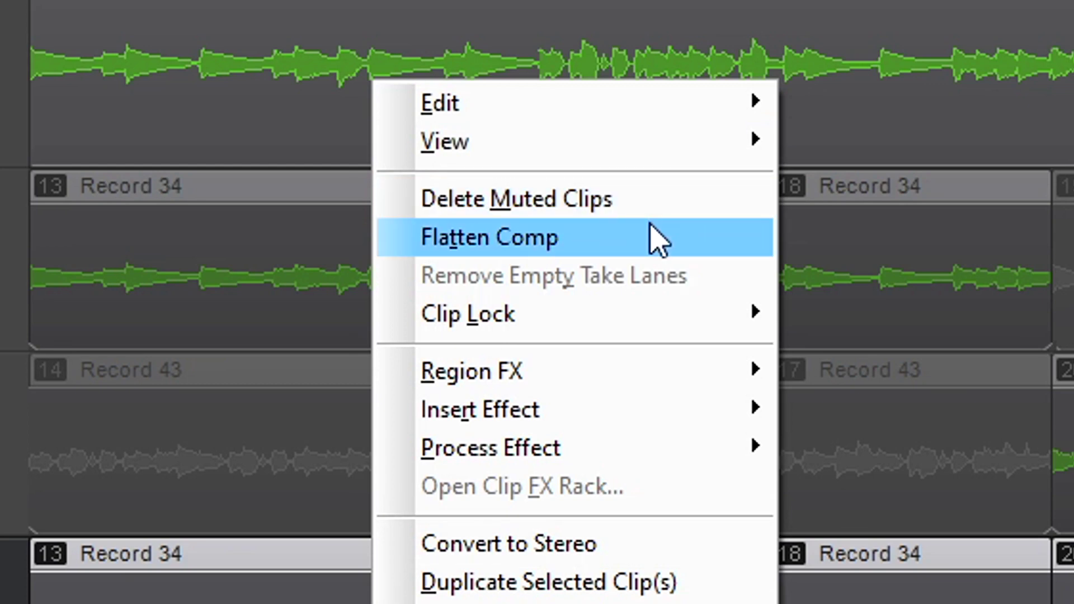
pyautogui.click(561, 238)
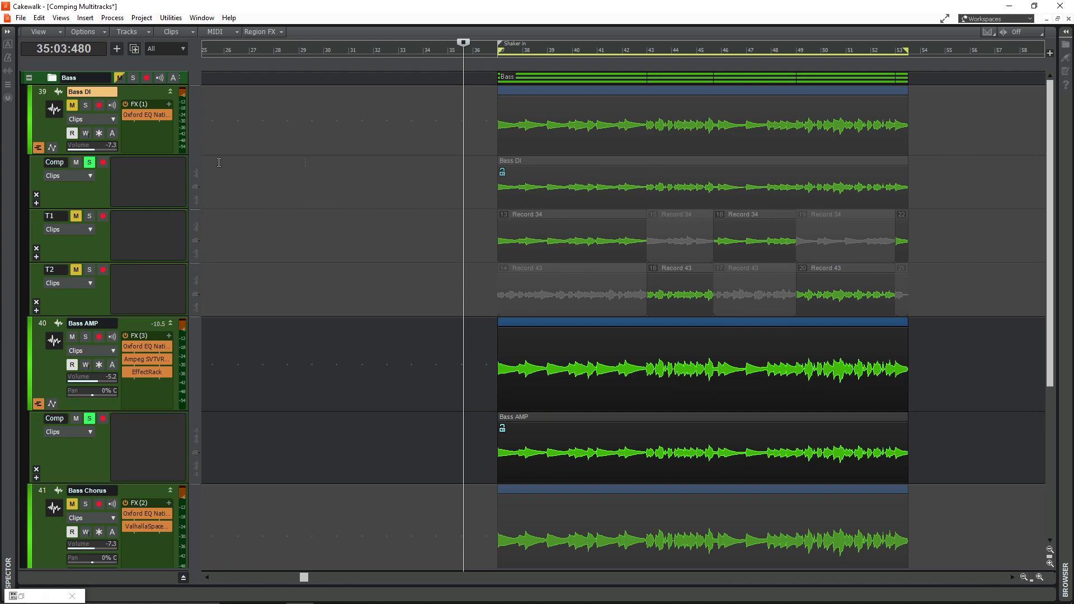
# - Collapse the take lanes of all three bass tracks, and reopen the Bass AMP lanes to check the retained takes
pyautogui.click(39, 151)
pyautogui.click(38, 244)
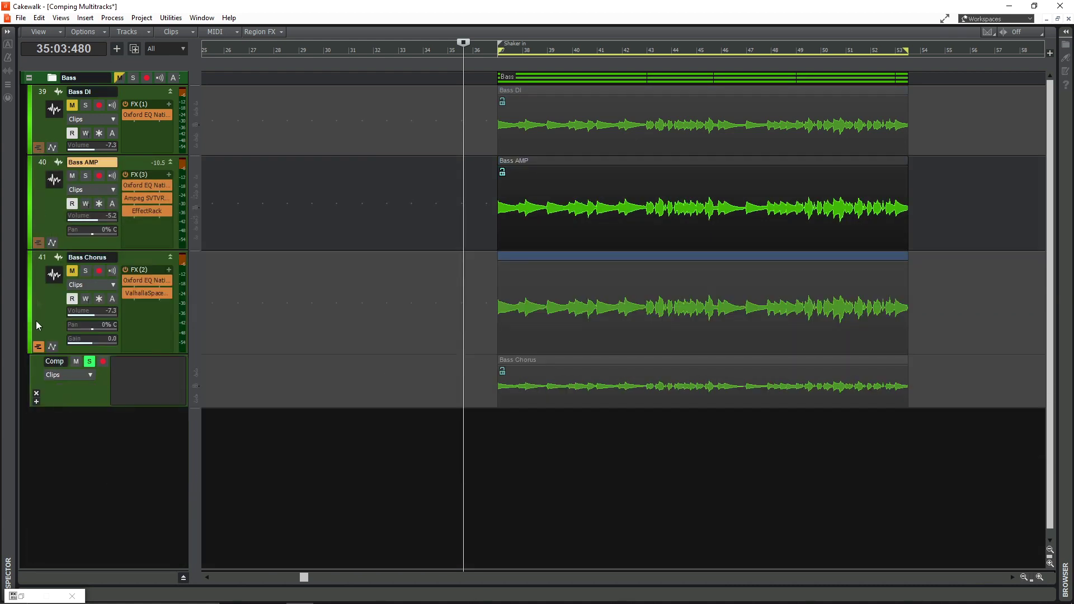
pyautogui.click(37, 348)
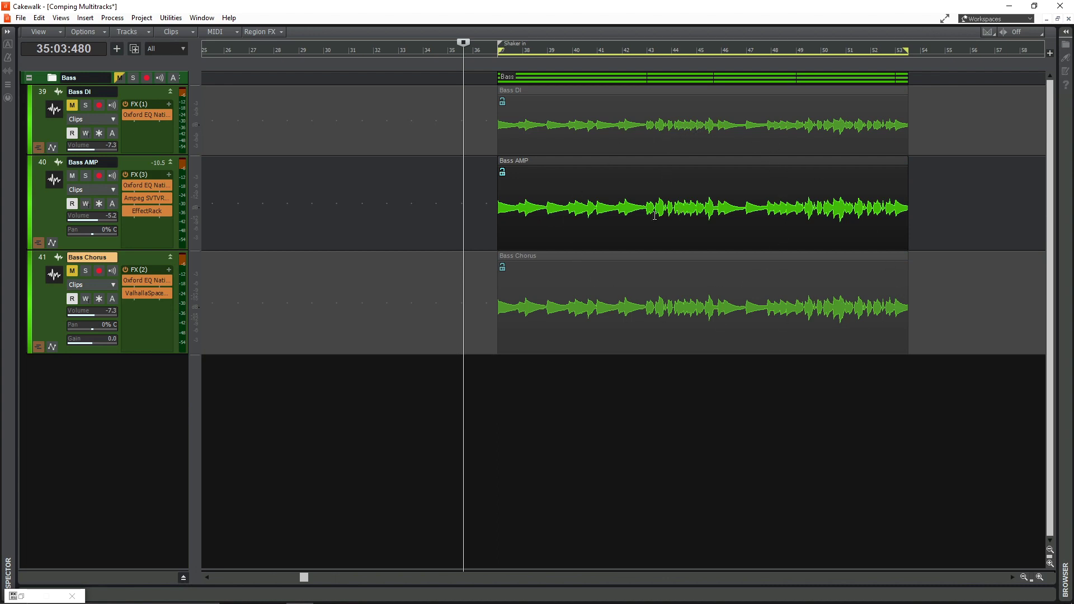
pyautogui.click(38, 243)
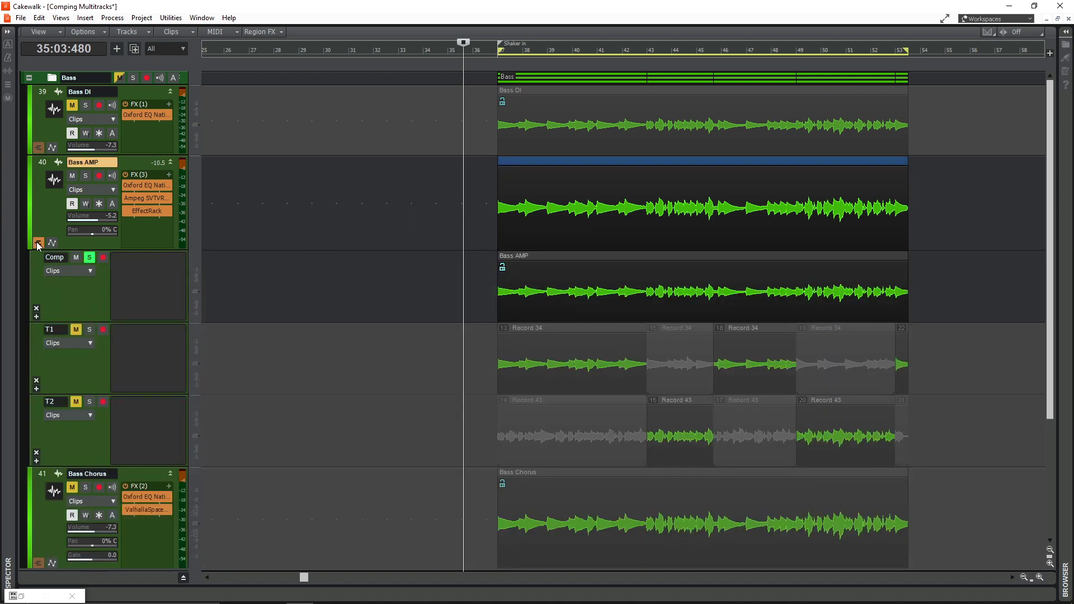